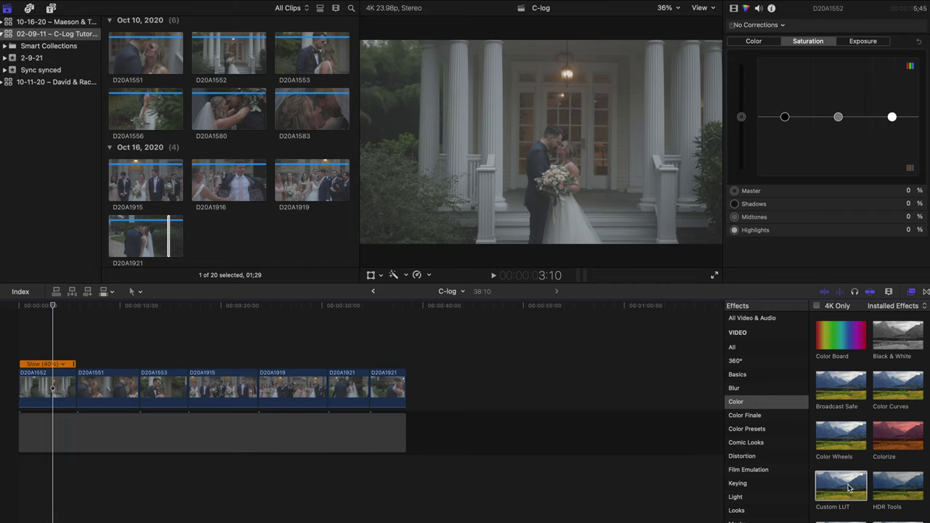
Apply the Custom LUT effect to the first clip, D20A1552
drag(846, 482, 91, 374)
Set the first clip's Custom LUT to Filmkit C-log to Rec709 Wide DR at mix 1.0
click(734, 8)
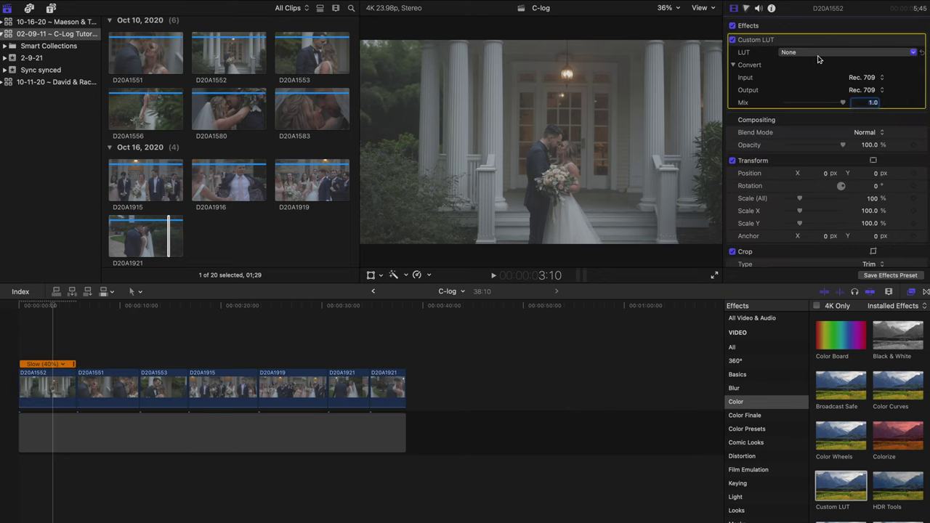
click(830, 57)
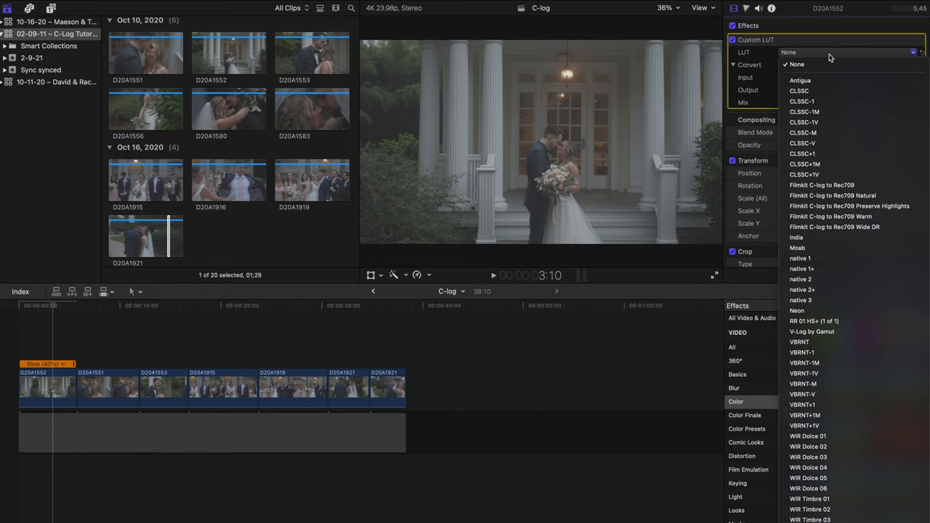
click(845, 227)
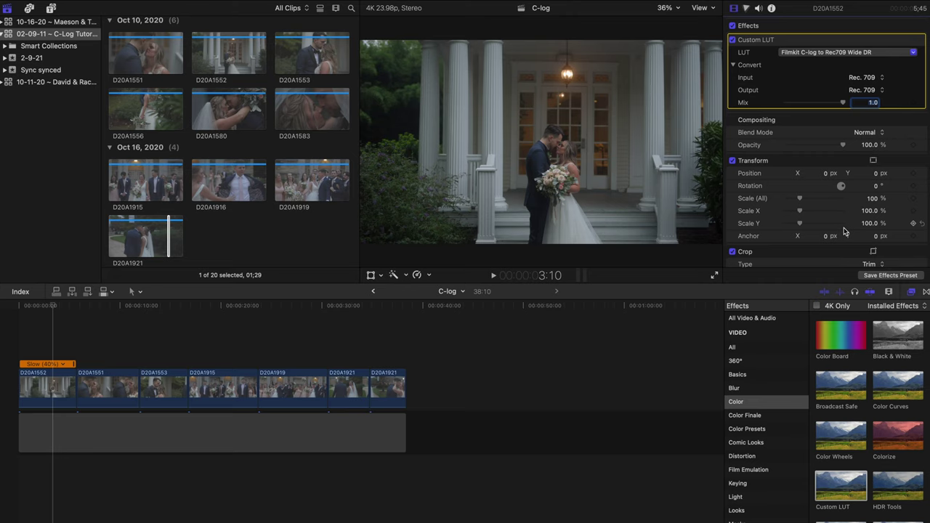
click(734, 29)
Add a Color Wheels correction to clip D20A1552
click(747, 7)
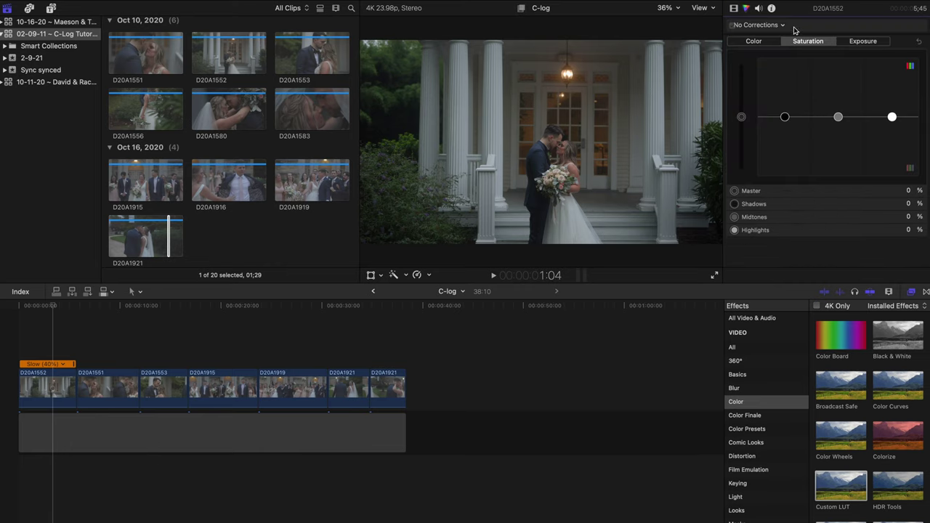
click(784, 26)
click(770, 60)
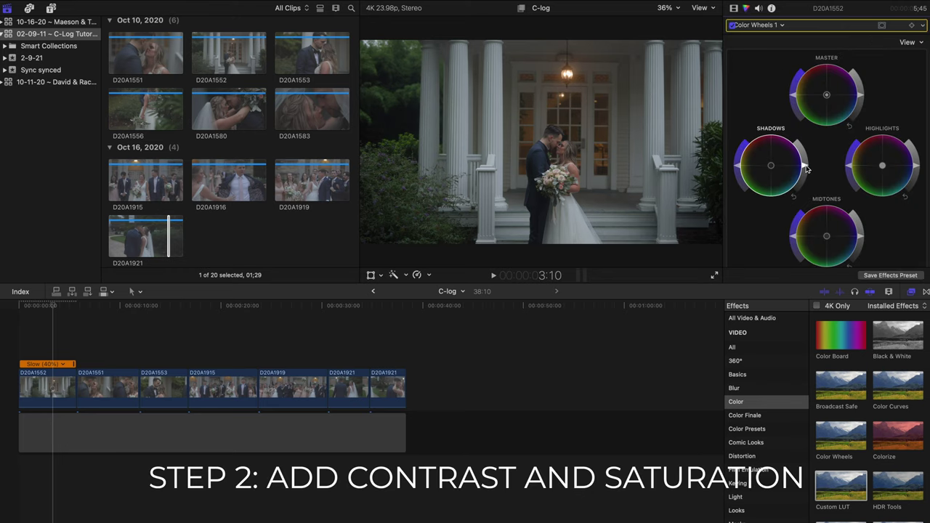
Darken the shadows, adjust the midtones and brighten the highlights for more contrast
drag(808, 167, 806, 171)
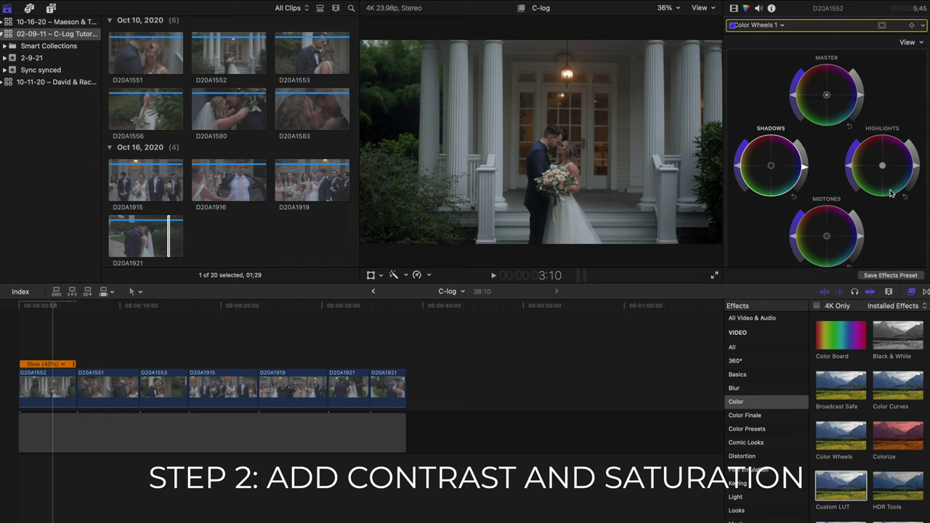
drag(860, 237, 862, 242)
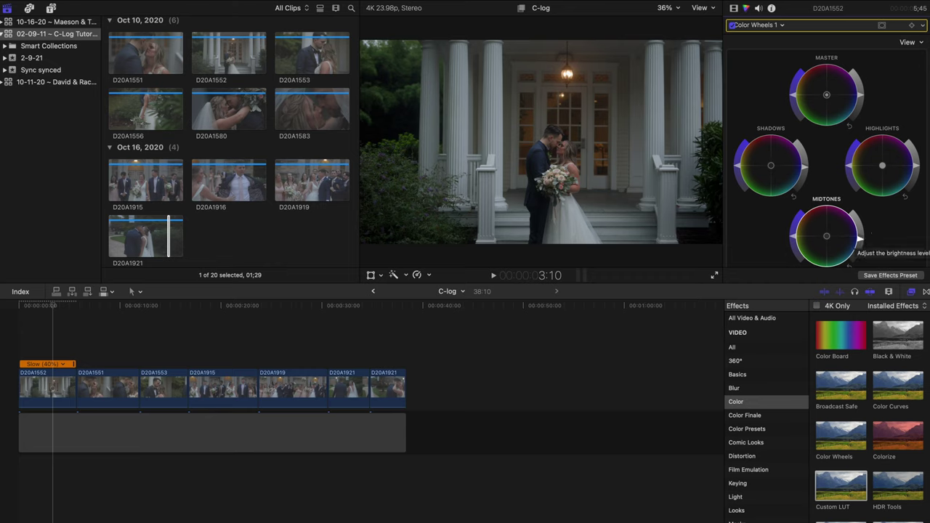
drag(917, 169, 915, 161)
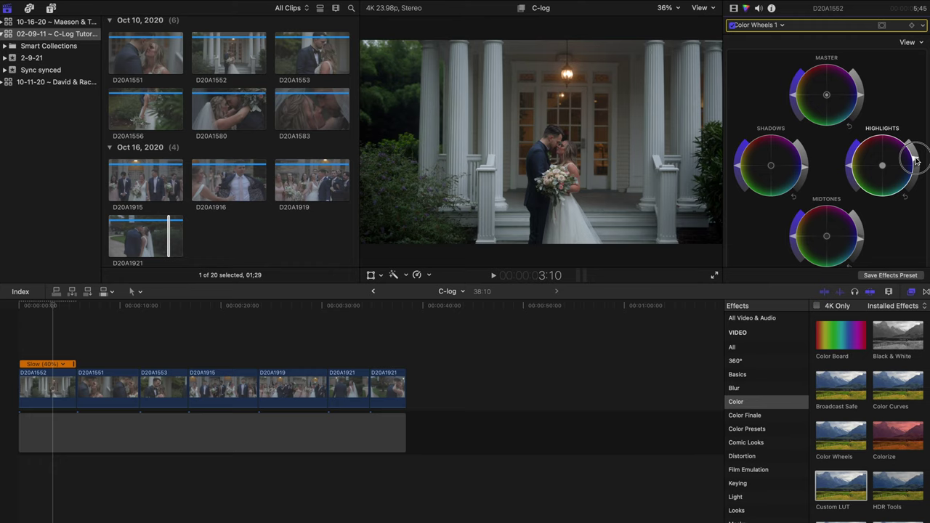
drag(916, 161, 918, 167)
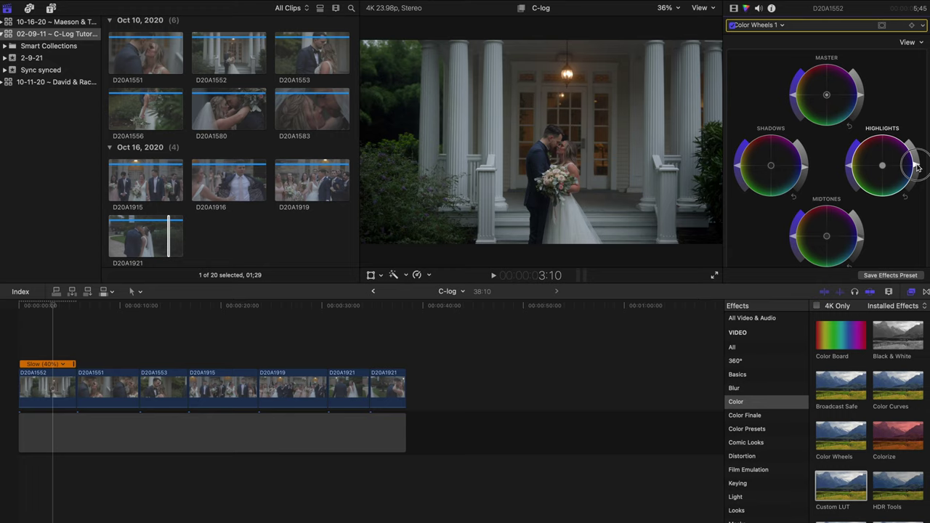
drag(917, 167, 918, 169)
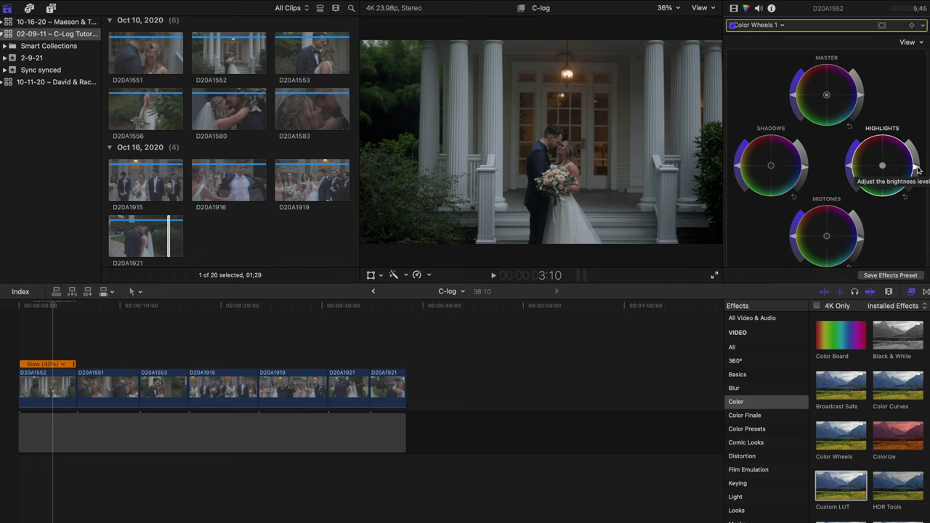
click(918, 169)
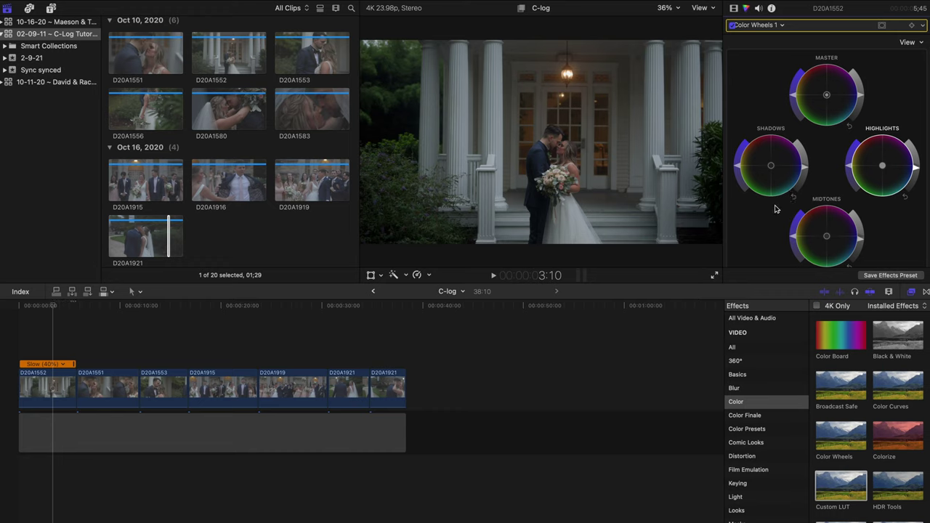
Boost shadow, midtone and highlight saturation, then reselect clip D20A1552 to view its effects
click(741, 167)
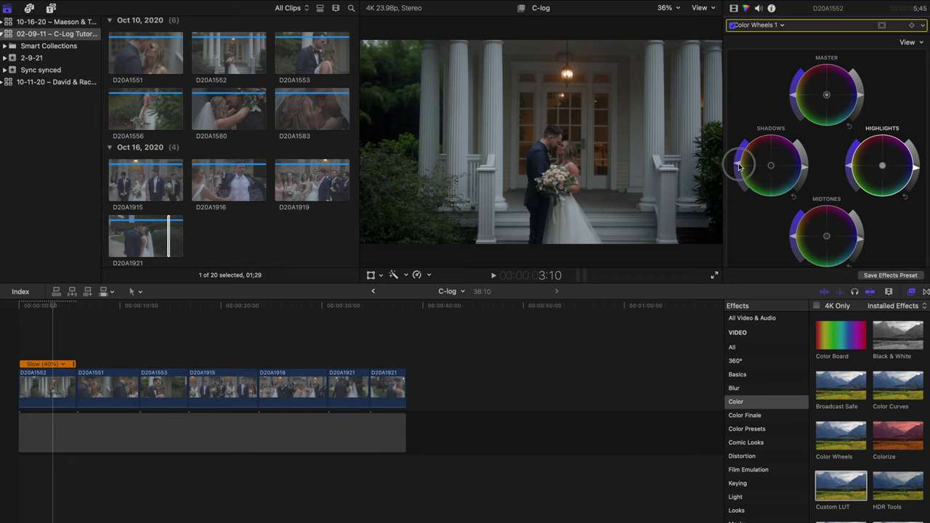
click(793, 237)
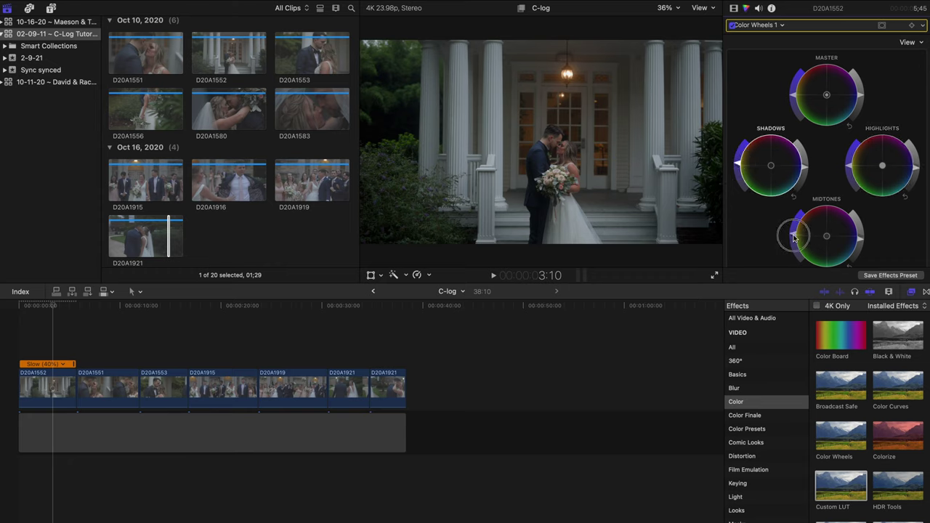
click(851, 168)
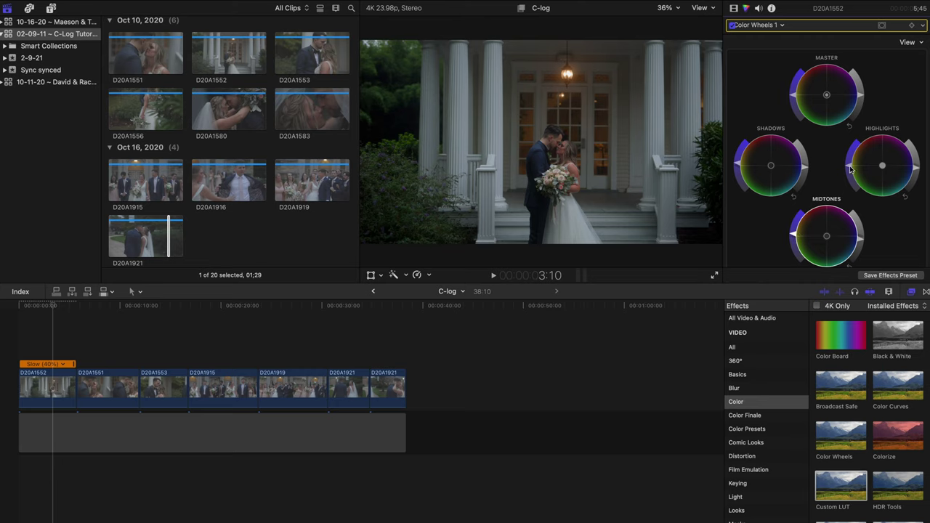
click(850, 168)
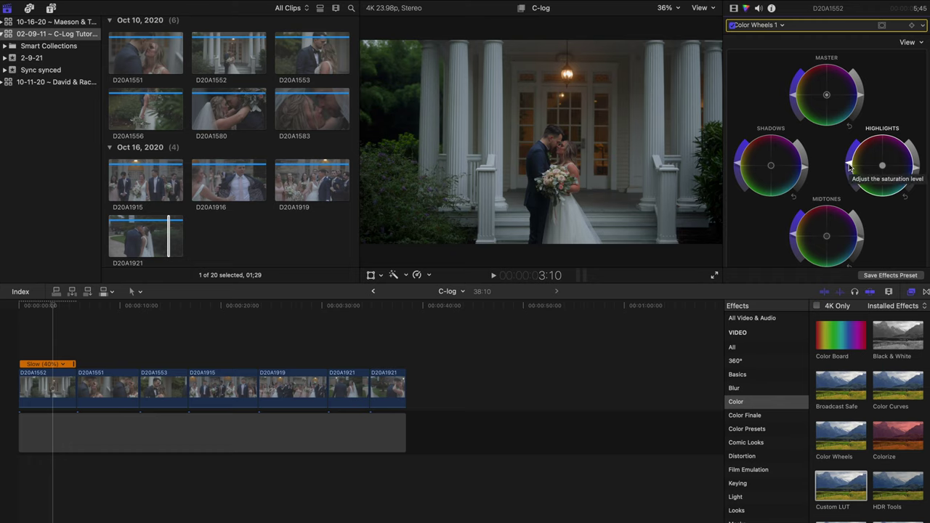
key(c)
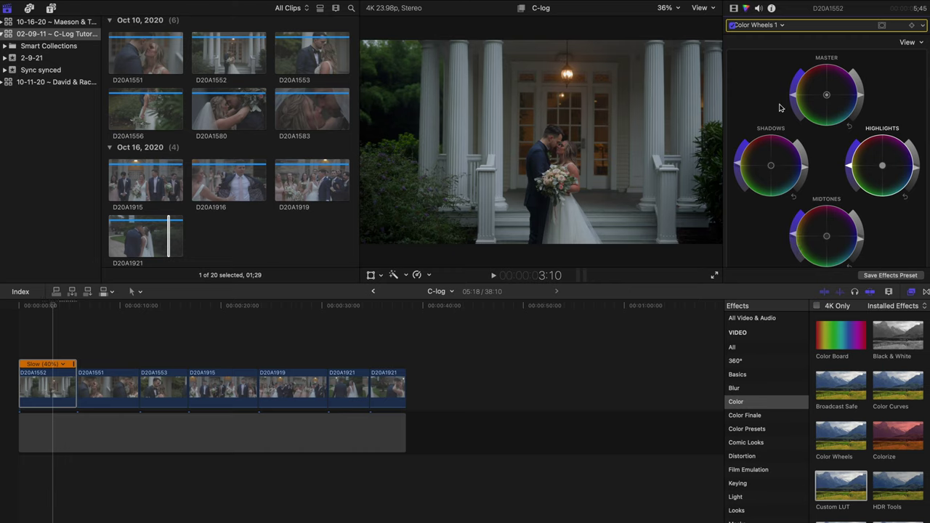
click(734, 8)
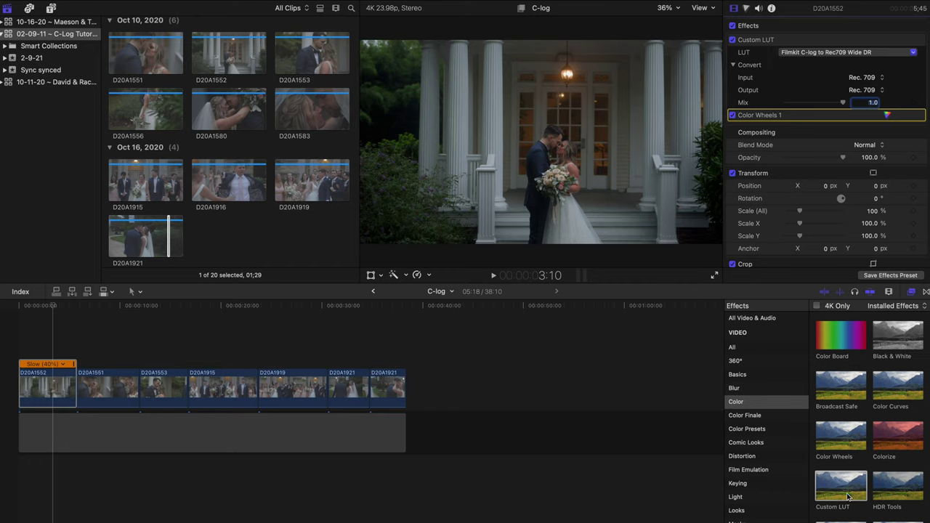
Add a second Custom LUT to D20A1552 set to native 1 with mix reduced to 0.51
drag(848, 497, 61, 386)
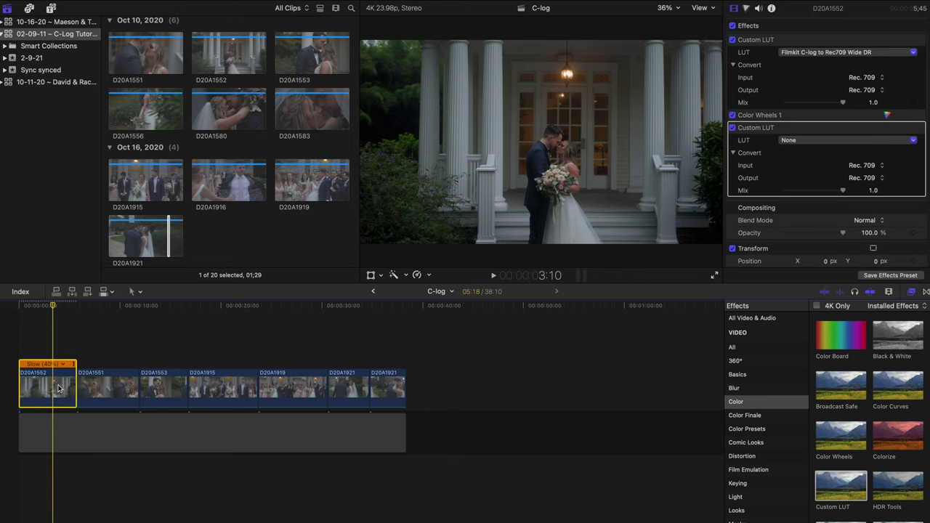
click(914, 141)
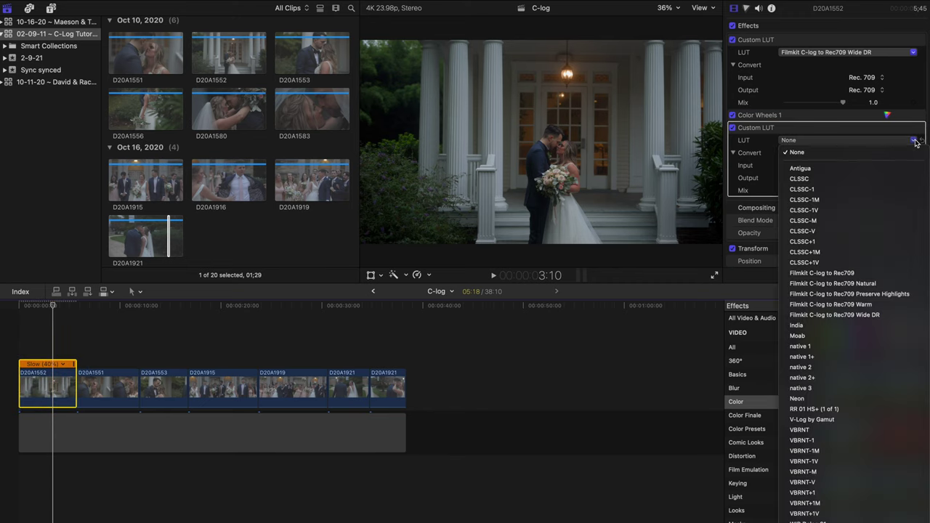
click(866, 348)
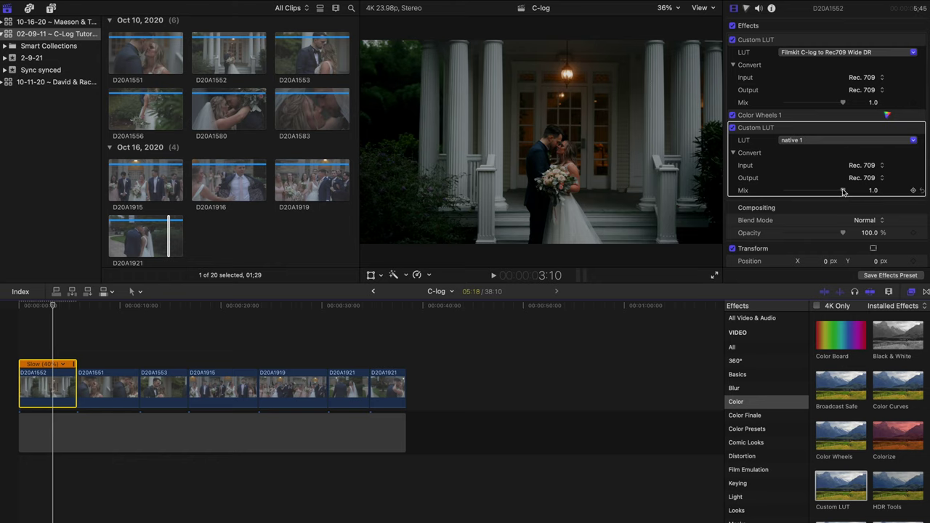
drag(843, 190, 814, 189)
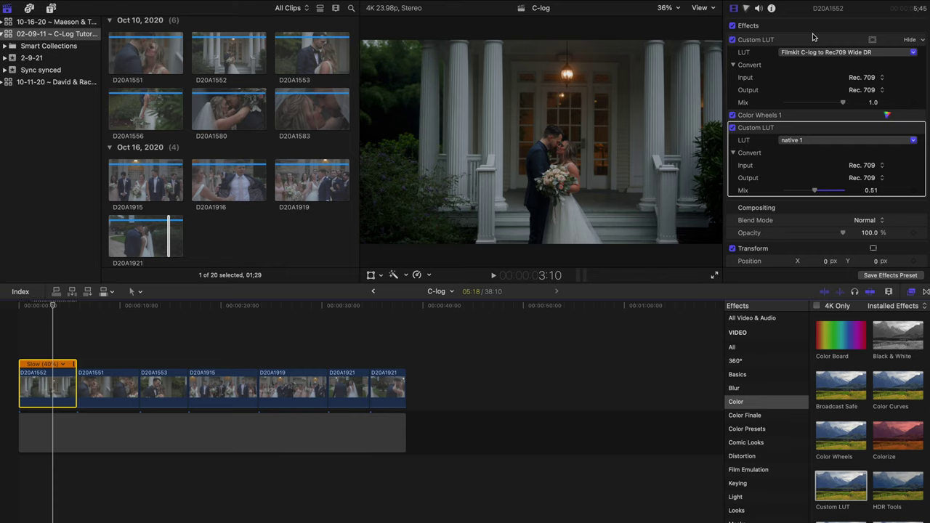
Toggle the clip's effects off and on to compare, and collapse the first LUT's Convert section
click(733, 26)
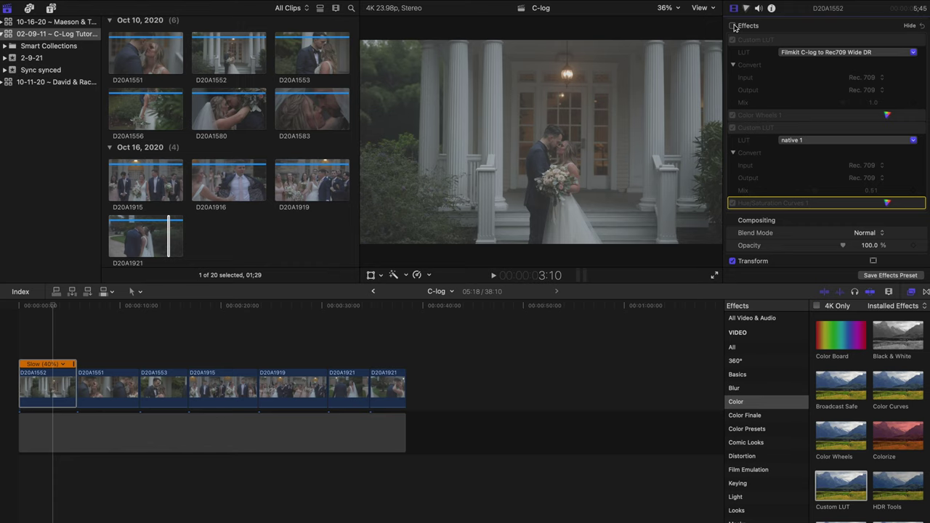
click(733, 26)
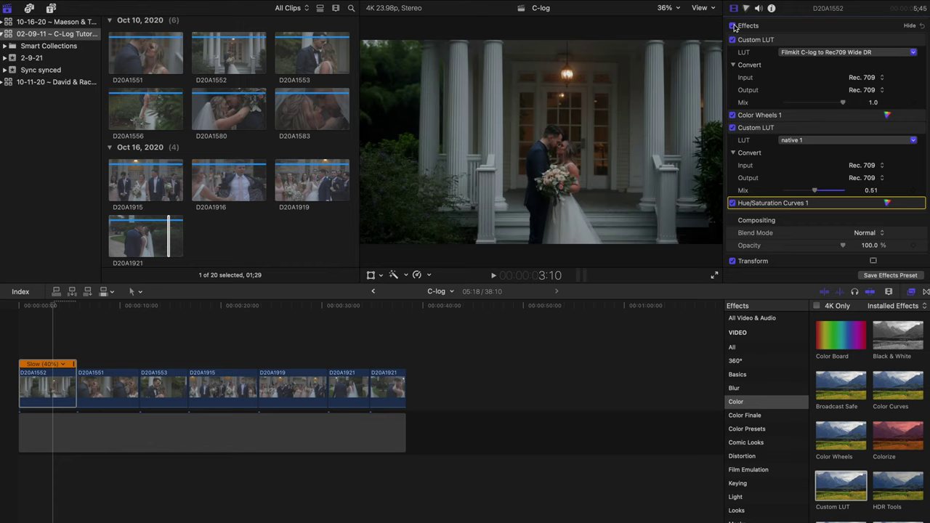
click(733, 65)
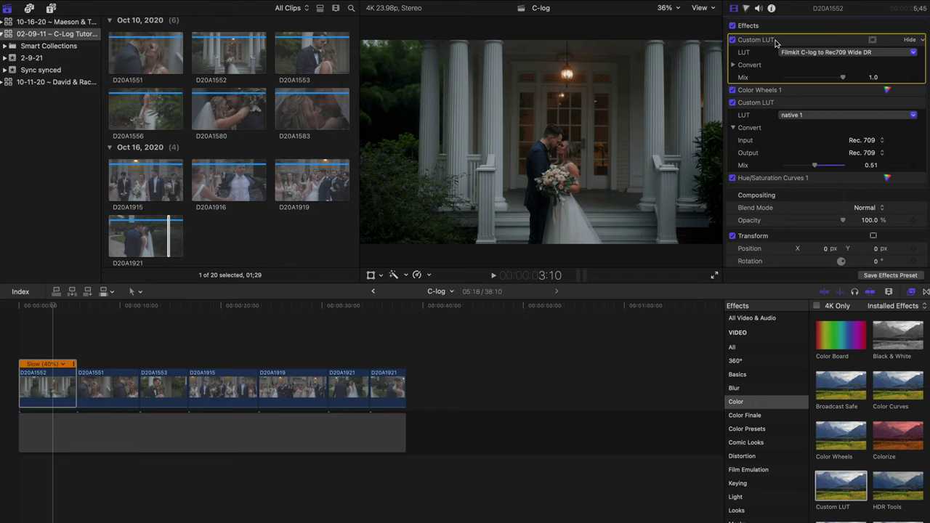
mouse_move(775, 43)
mouse_down()
mouse_move(778, 129)
mouse_move(779, 45)
mouse_up()
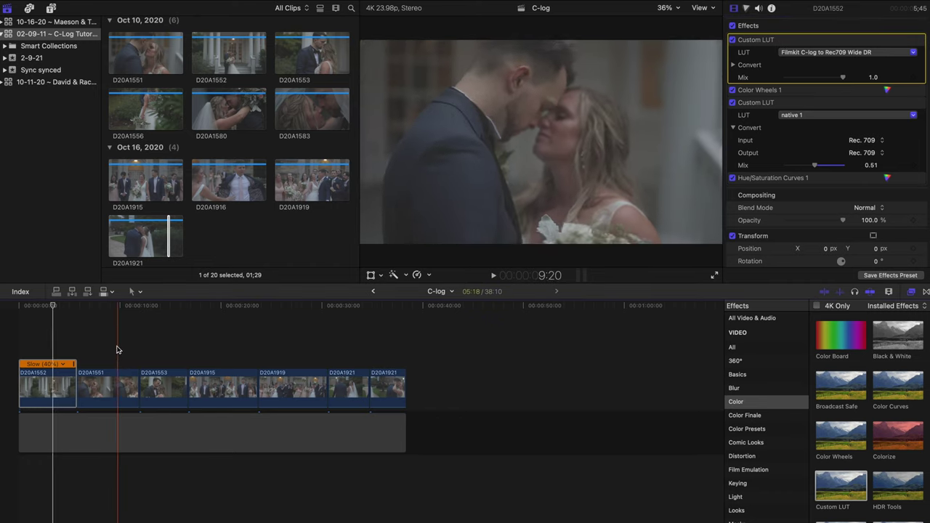
click(113, 389)
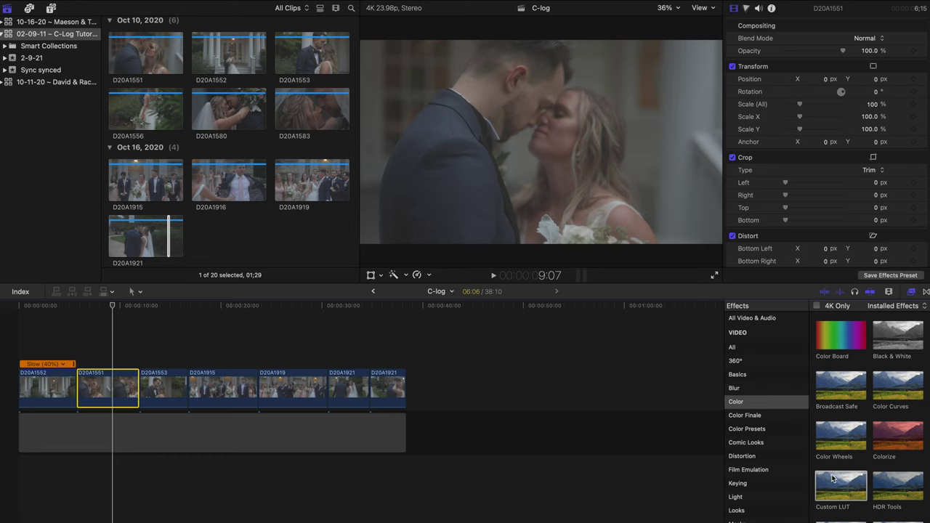
Give clip D20A1551 a Custom LUT set to Filmkit C-log to Rec709 Wide DR
drag(834, 478, 117, 383)
click(912, 53)
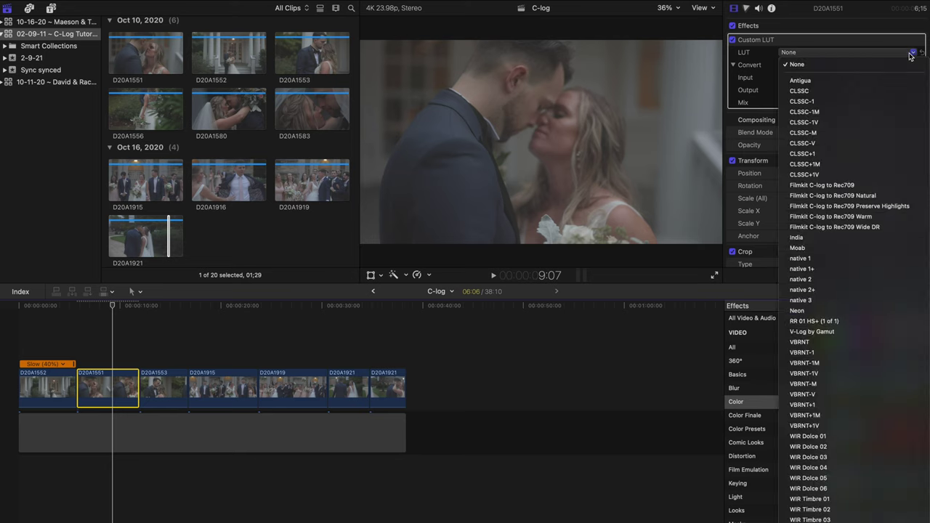
click(885, 232)
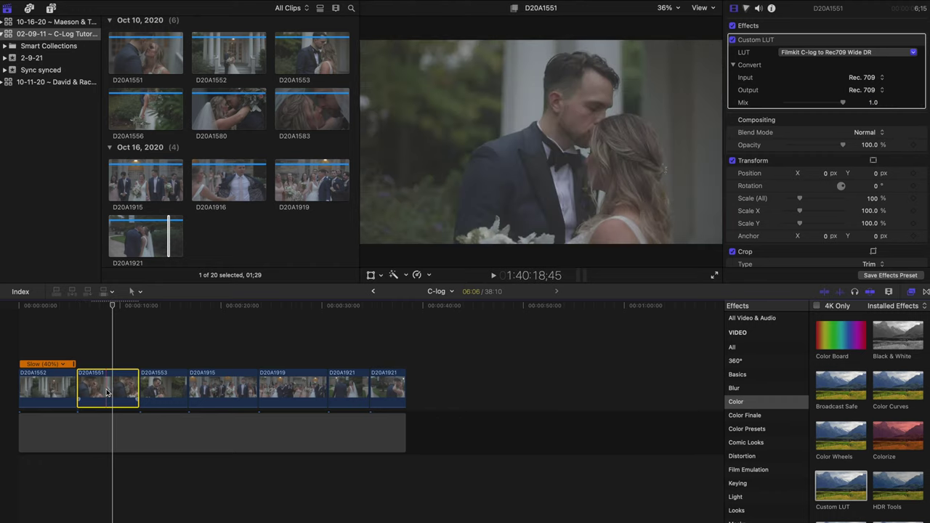
click(747, 8)
Add Color Wheels to D20A1551, nudge the midtones brightness, and stack a second Custom LUT
click(777, 28)
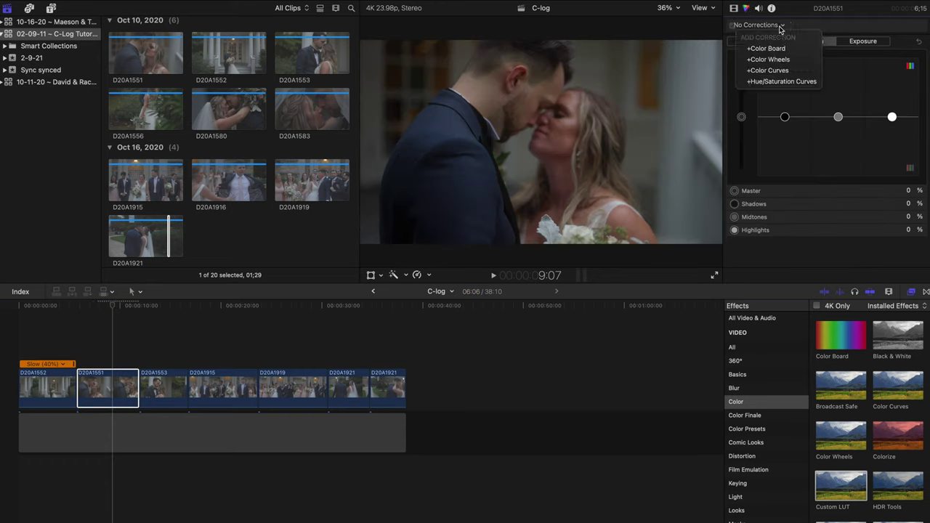
click(781, 60)
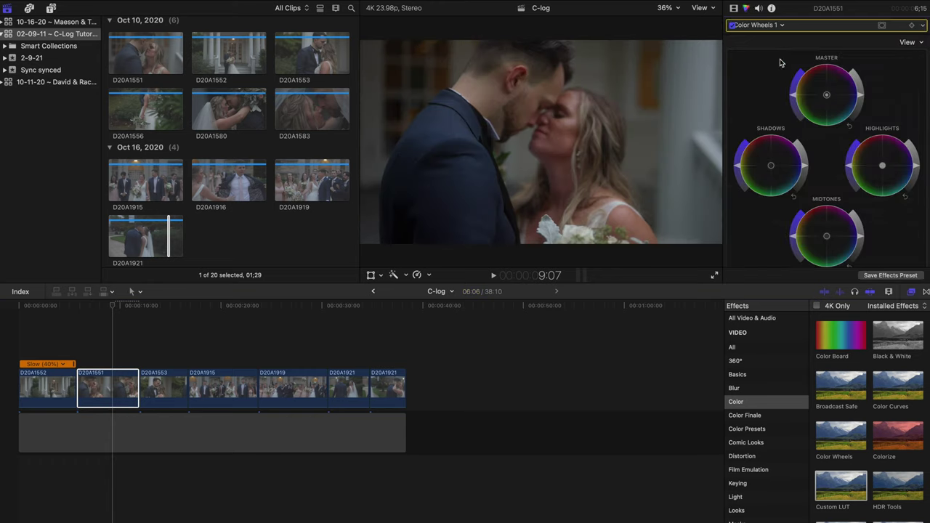
click(863, 238)
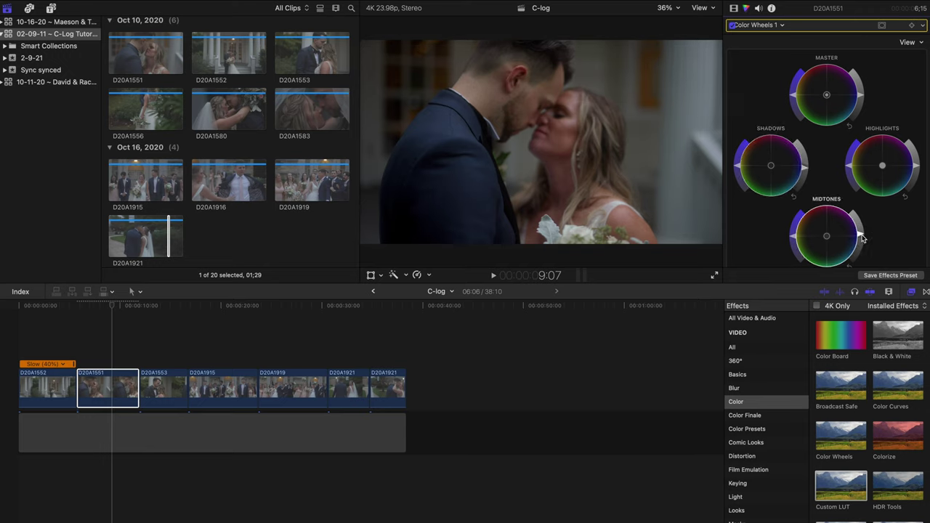
drag(863, 237, 863, 241)
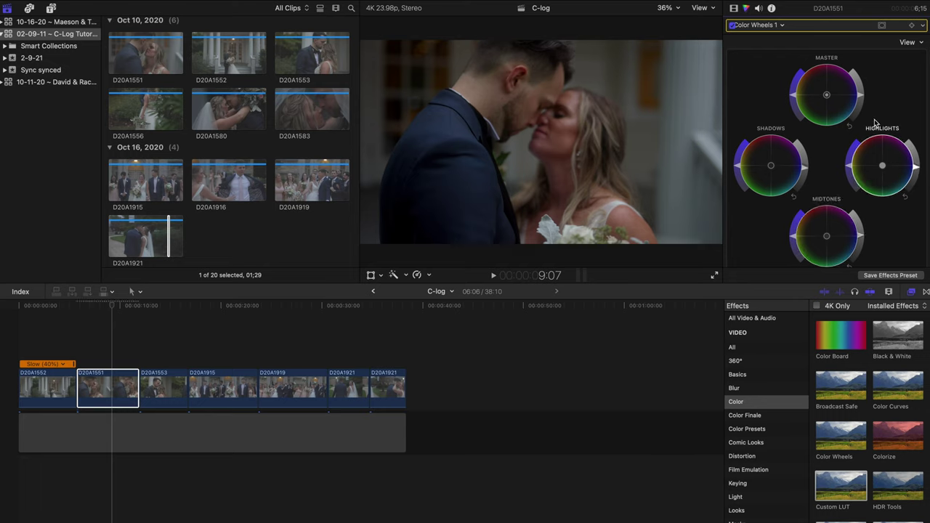
click(742, 167)
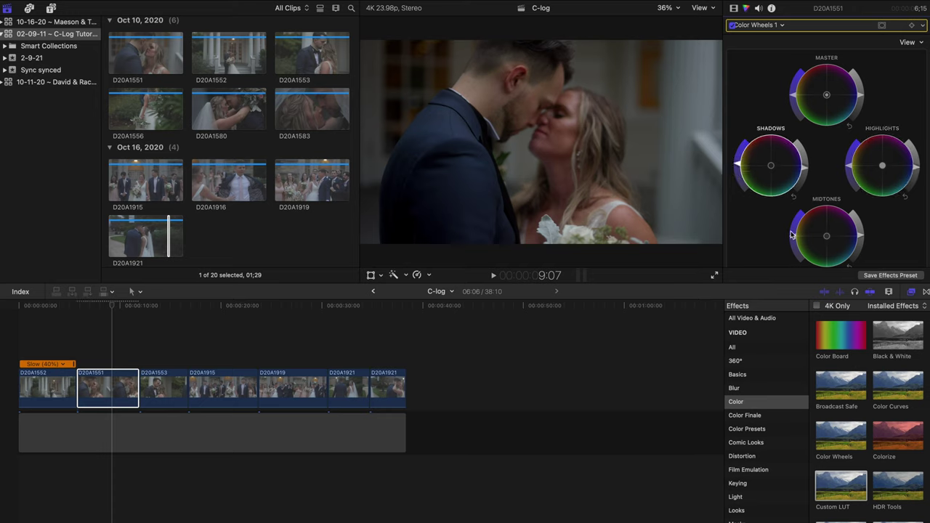
click(794, 238)
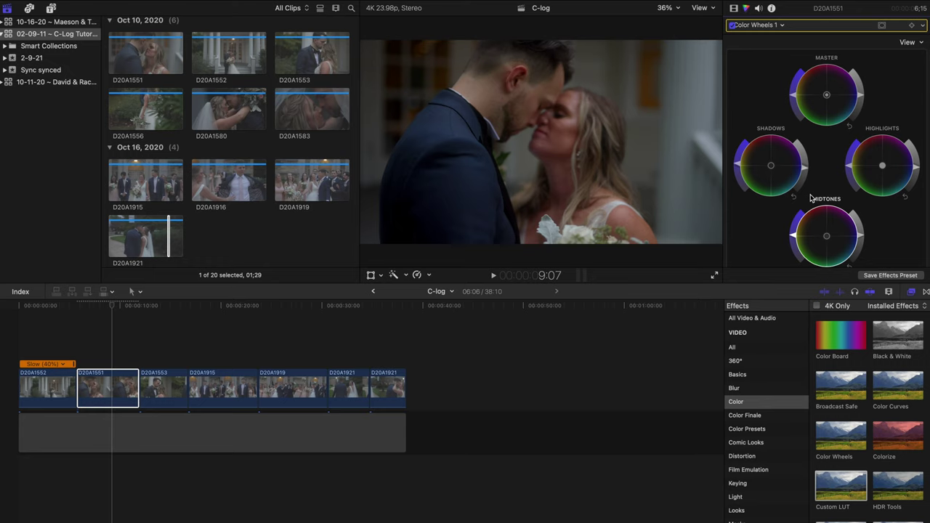
drag(841, 486, 109, 385)
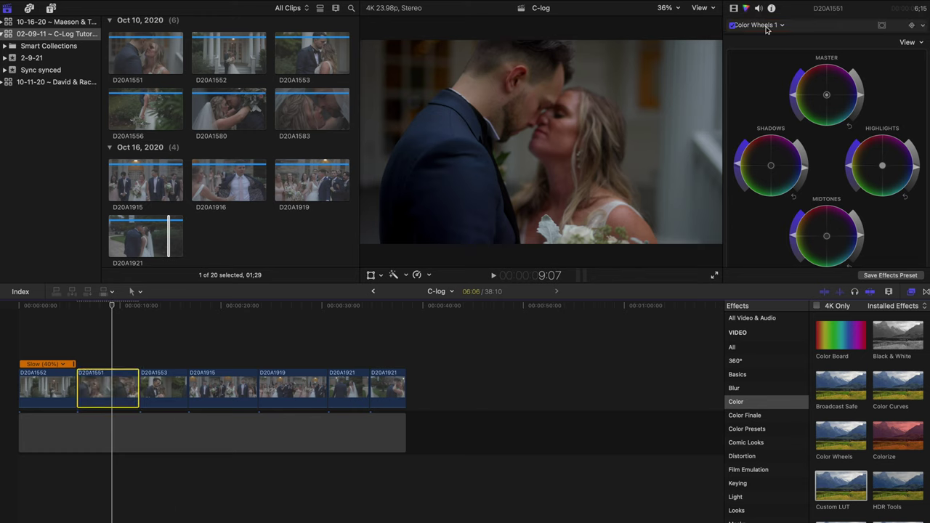
Set the second Custom LUT to native 1 at 0.41 mix, then open Color Wheels 1
click(734, 8)
click(859, 142)
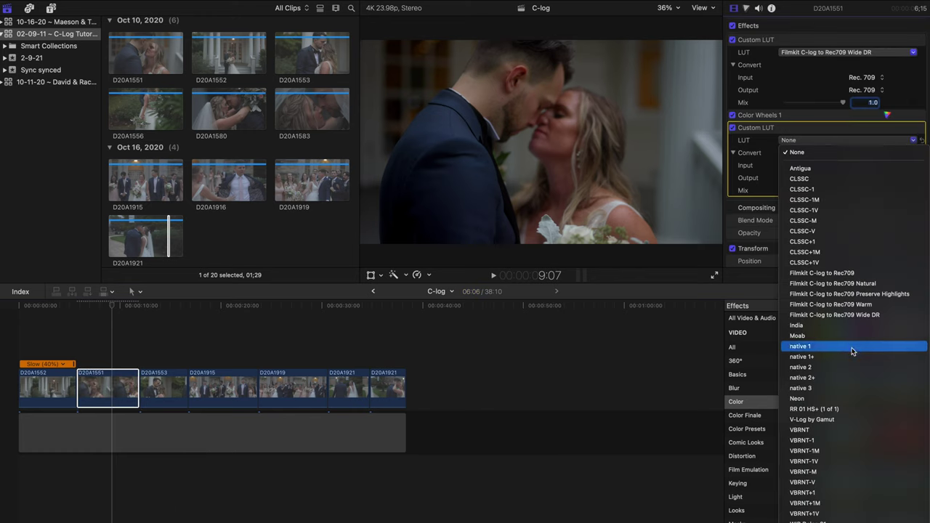
click(852, 347)
drag(847, 191, 811, 192)
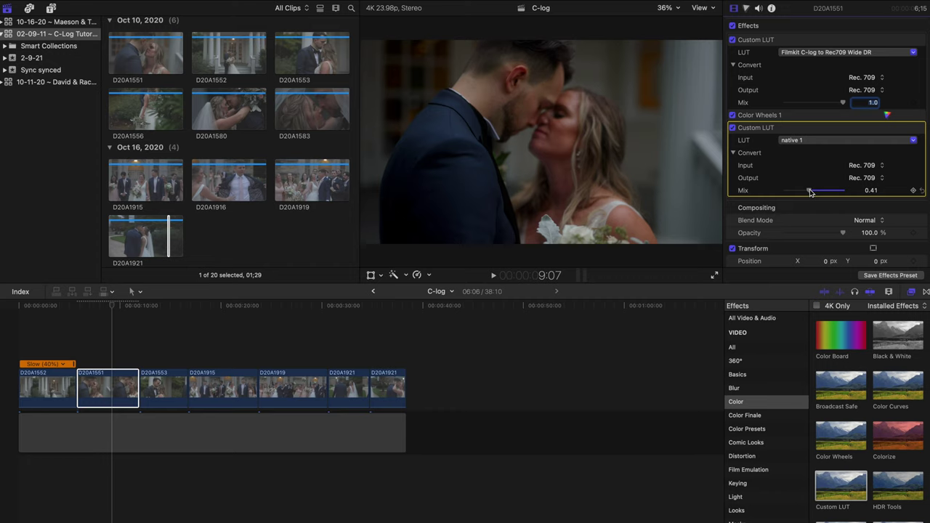
click(776, 114)
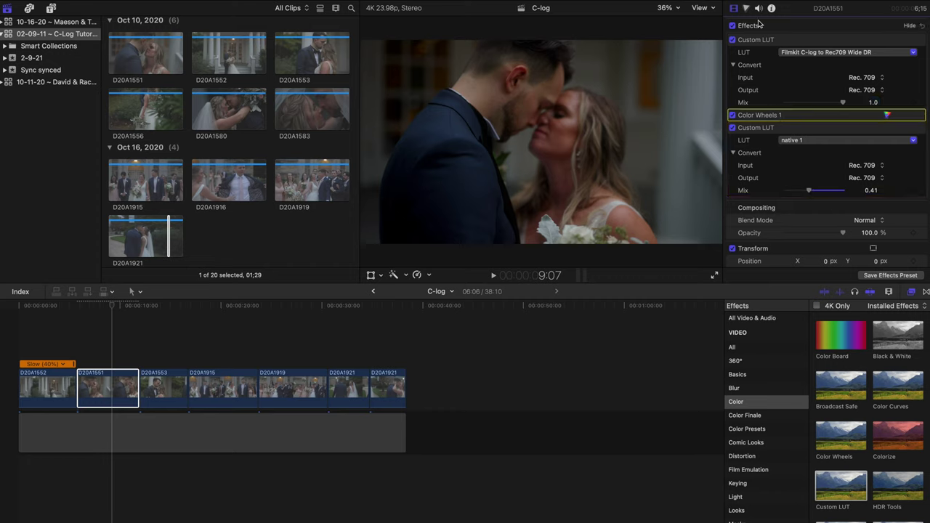
double_click(792, 113)
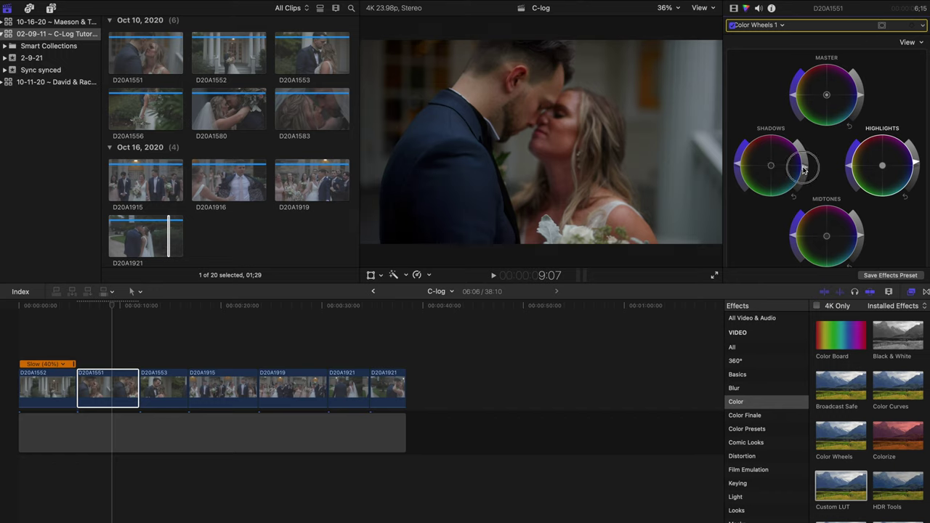
Toggle clip D20A1551's effects off and back on to compare before and after
click(734, 8)
click(733, 25)
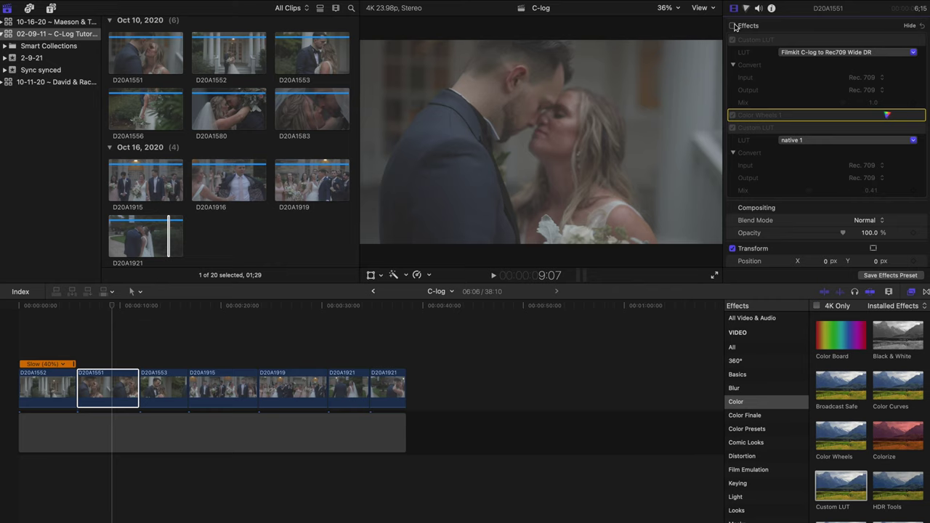
click(734, 26)
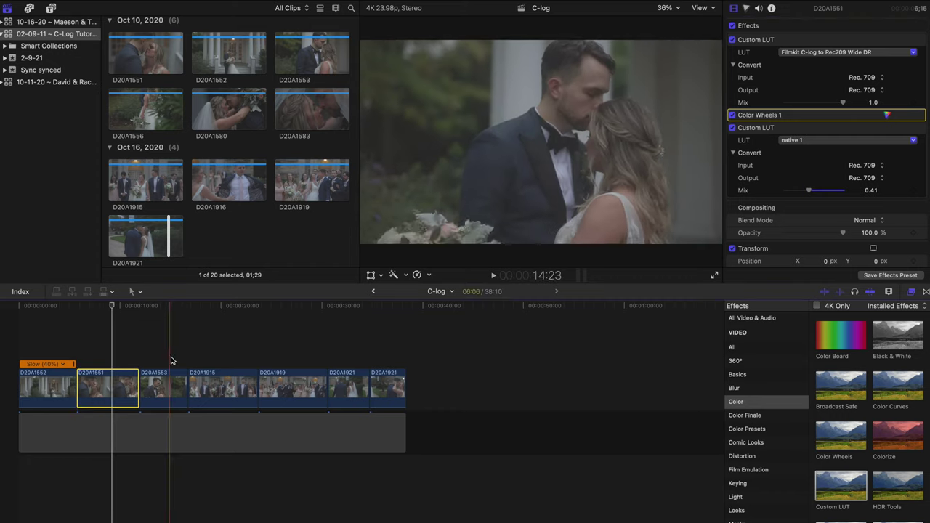
click(172, 382)
Paste the copied grade onto clip D20A1553 with Cmd+Option+V, then move to clip D20A1915
click(172, 383)
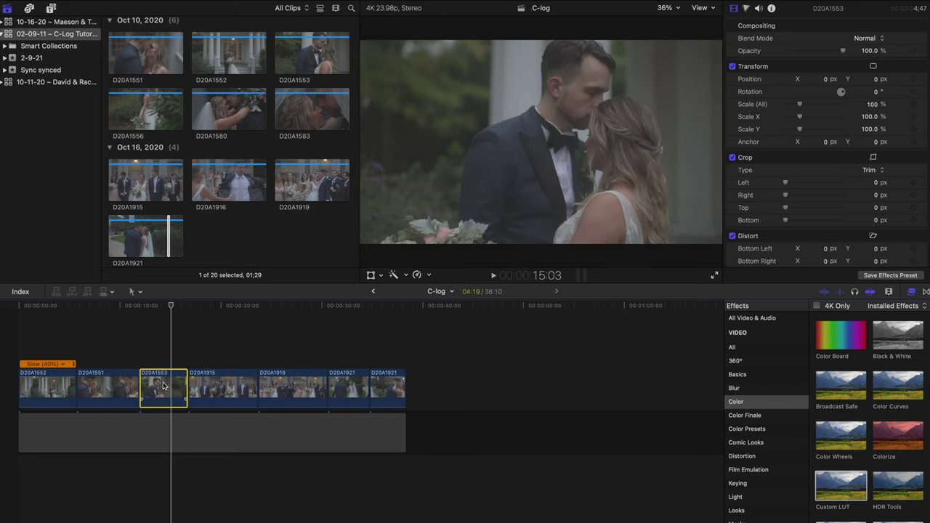
key(alt+super+v)
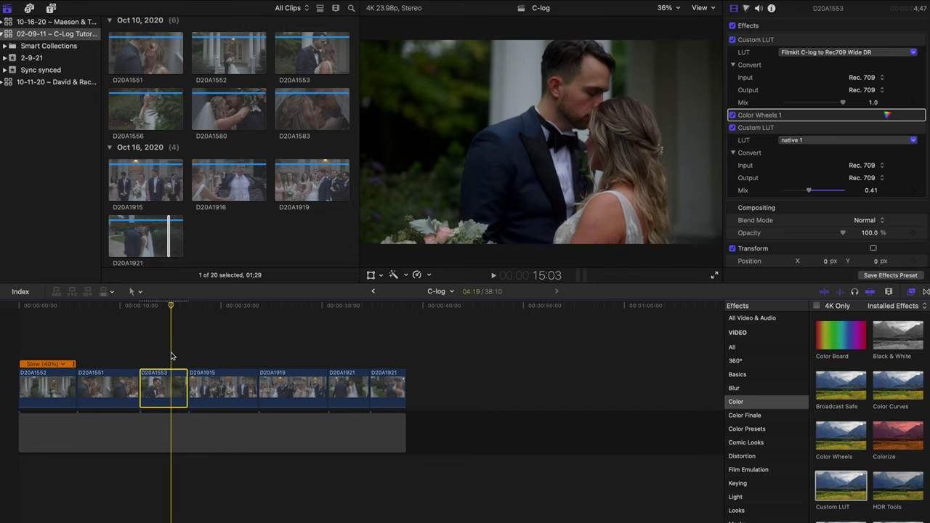
key(Down)
key(super+6)
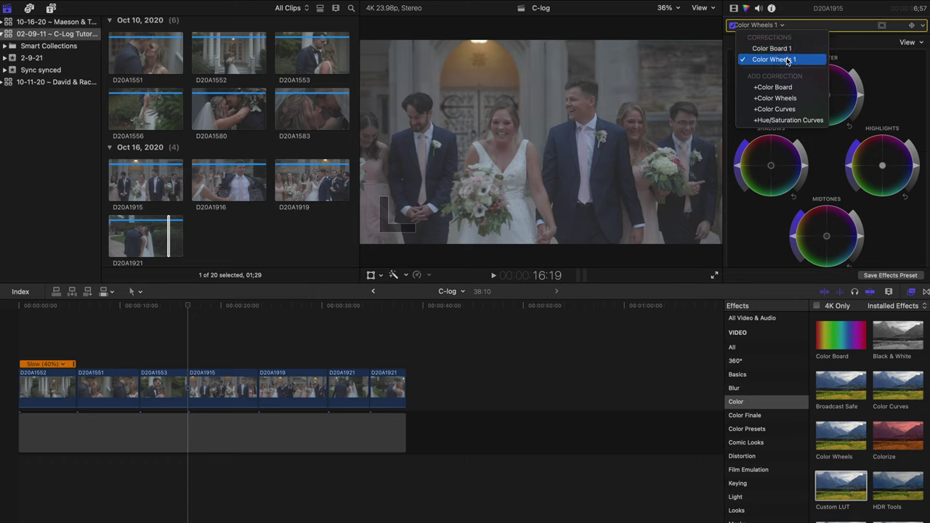
Dismiss the Color inspector's corrections pop-up, leaving Color Wheels 1 showing with neutral wheels
click(869, 65)
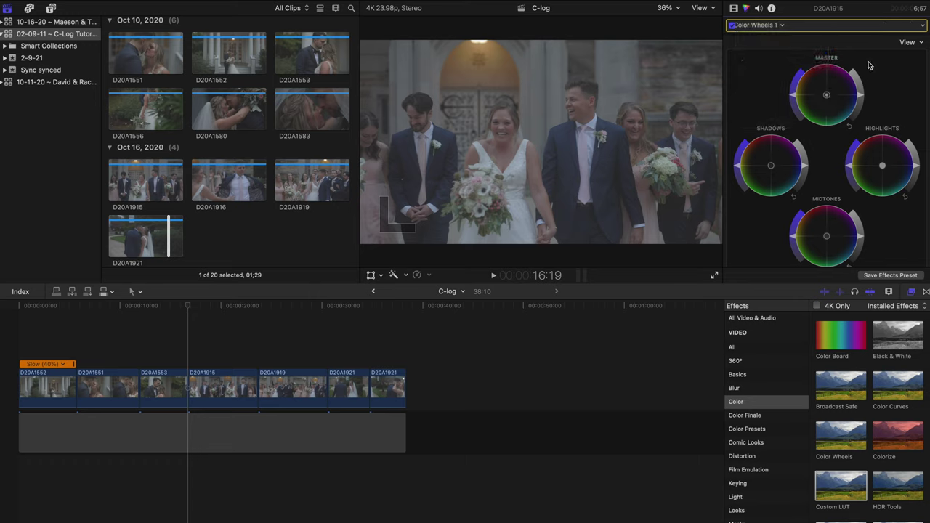